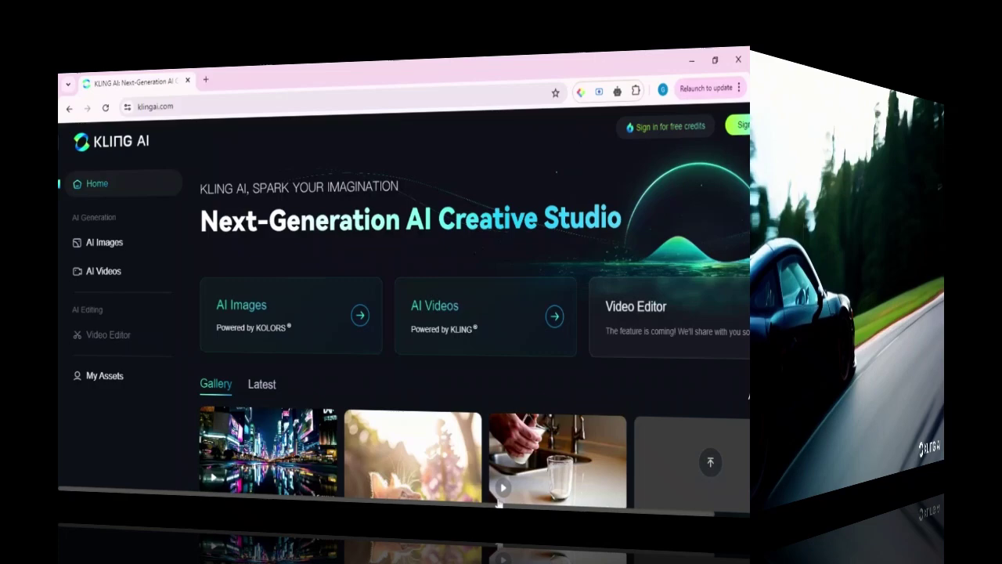
- Open Kling AI's Sign in window and switch to creating a new account
{"action": "scroll", "coordinate": [639, 470], "scroll_direction": "down", "scroll_amount": 3}
{"action": "scroll", "coordinate": [638, 470], "scroll_direction": "down", "scroll_amount": 5}
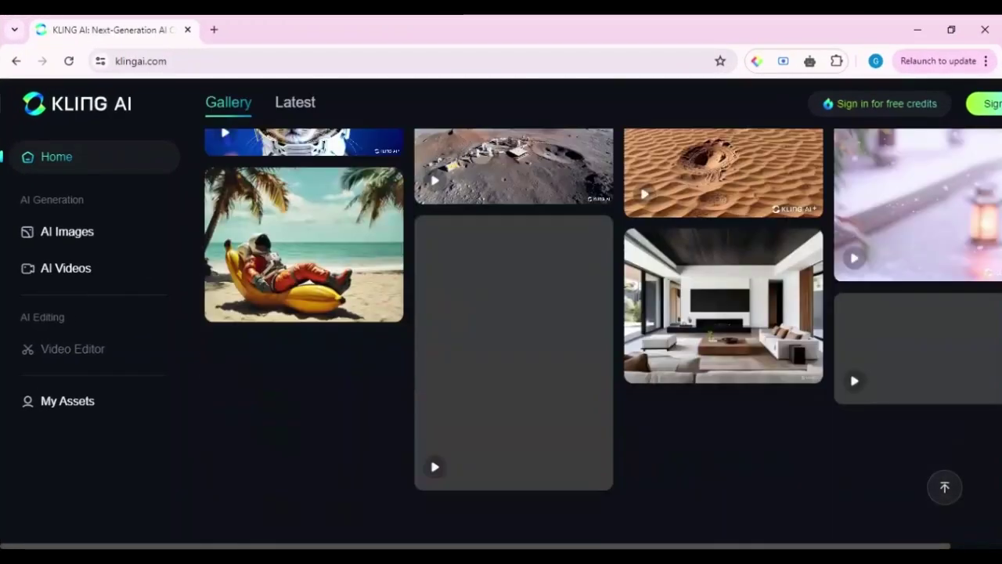
{"action": "scroll", "coordinate": [638, 470], "scroll_direction": "down", "scroll_amount": 3}
{"action": "scroll", "coordinate": [603, 336], "scroll_direction": "up", "scroll_amount": 3}
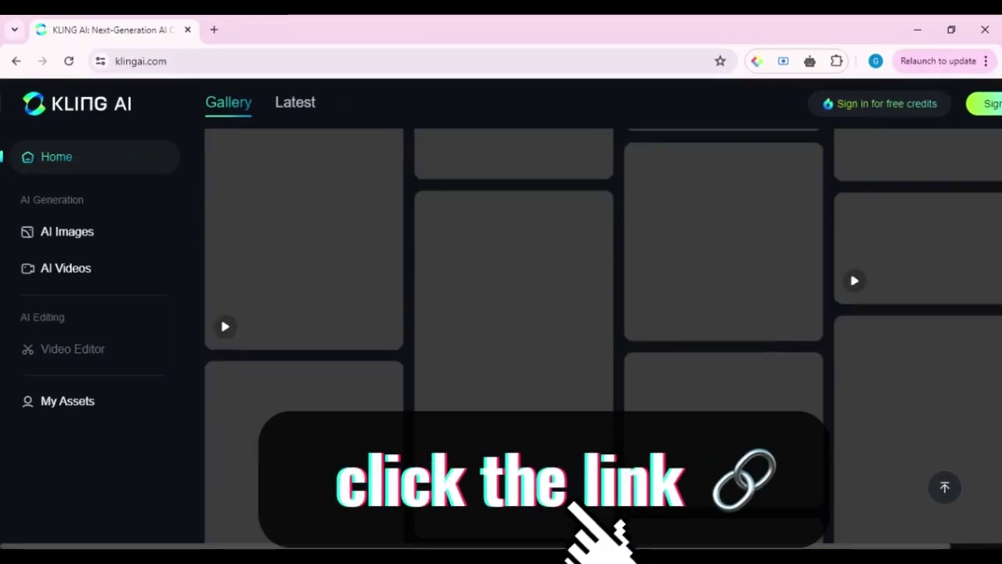
{"action": "scroll", "coordinate": [603, 337], "scroll_direction": "up", "scroll_amount": 10}
{"action": "scroll", "coordinate": [525, 313], "scroll_direction": "down", "scroll_amount": 5}
{"action": "scroll", "coordinate": [525, 314], "scroll_direction": "down", "scroll_amount": 1}
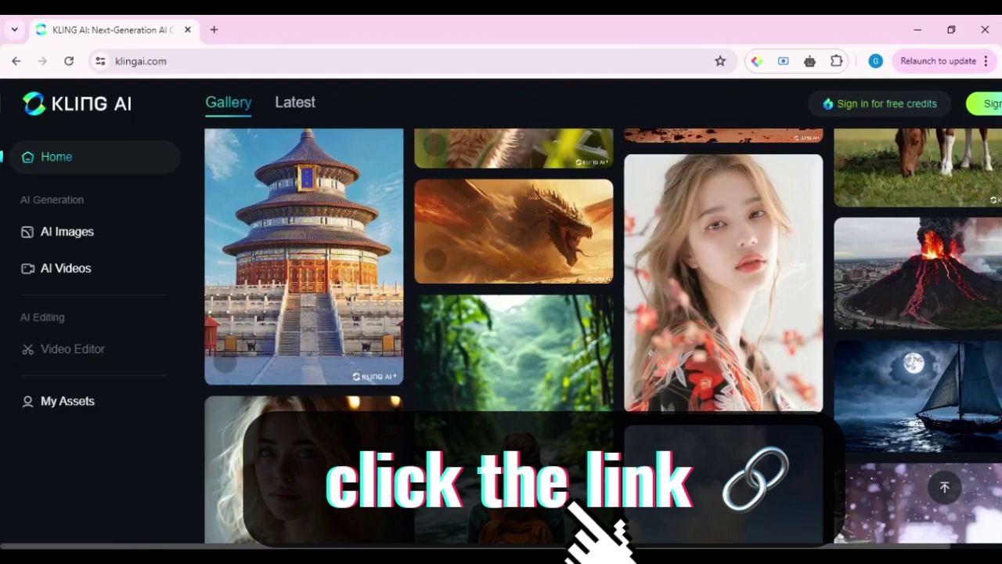
{"action": "scroll", "coordinate": [526, 295], "scroll_direction": "up", "scroll_amount": 6}
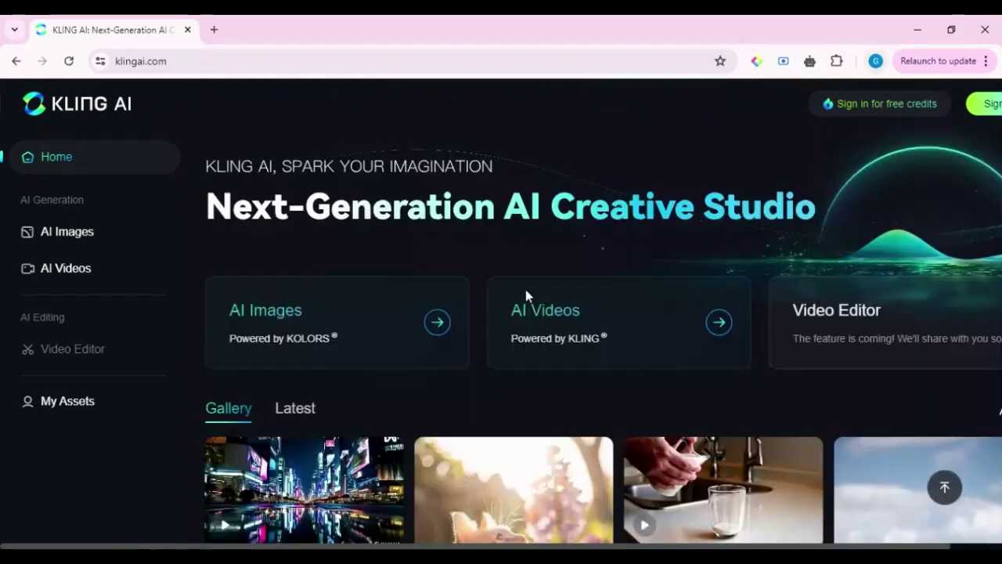
{"action": "left_click", "coordinate": [984, 103]}
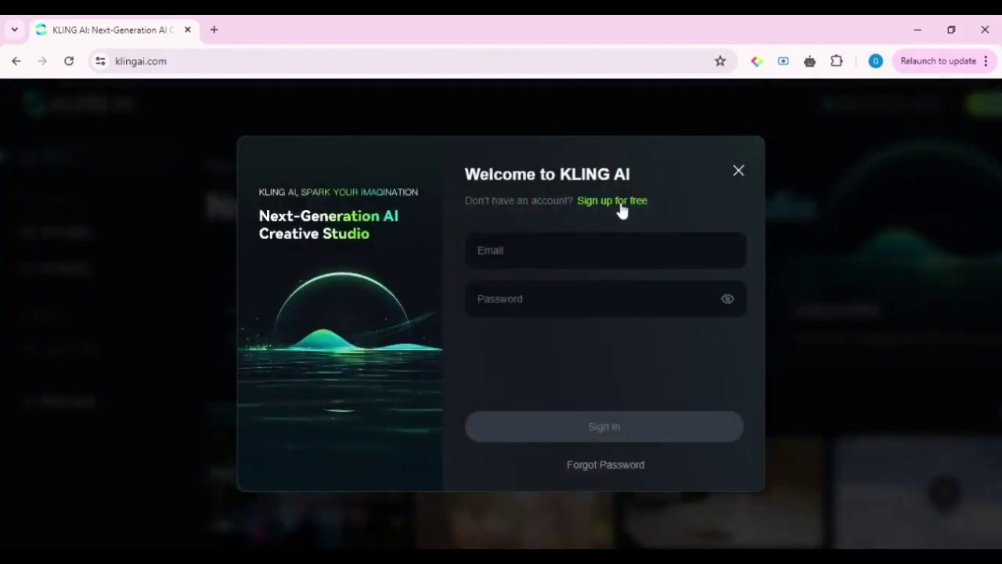
{"action": "left_click", "coordinate": [622, 205]}
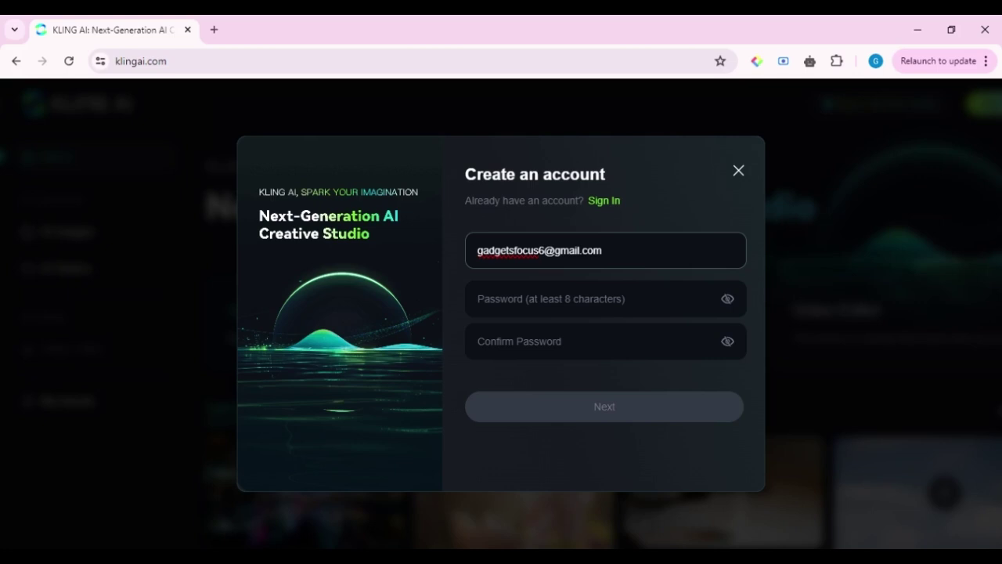
- Enter the email and matching password twice, then solve the puzzle slider
{"action": "key", "text": "Tab"}
{"action": "type", "text": "********"}
{"action": "key", "text": "Tab"}
{"action": "type", "text": "********"}
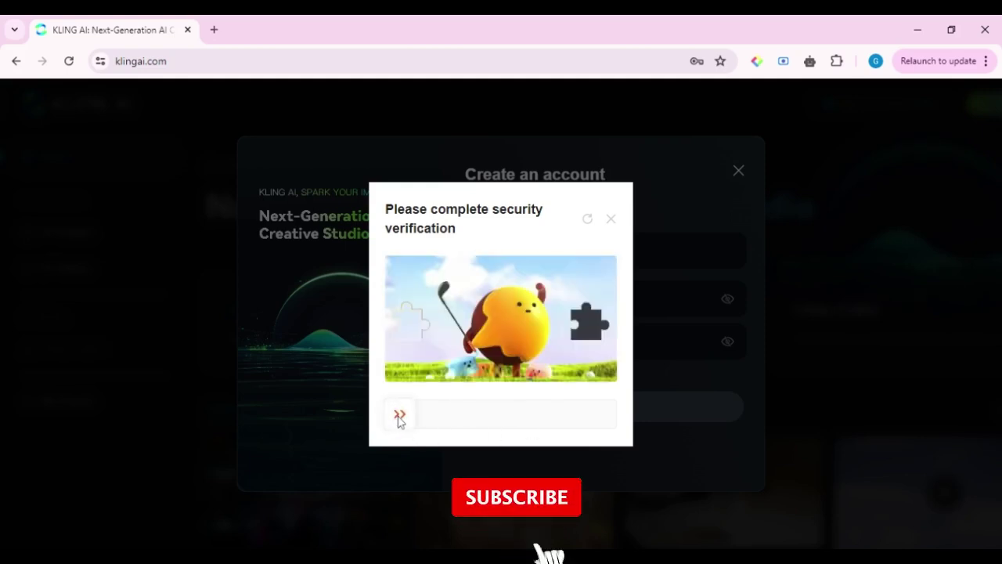
{"action": "left_click_drag", "start_coordinate": [398, 418], "coordinate": [577, 414]}
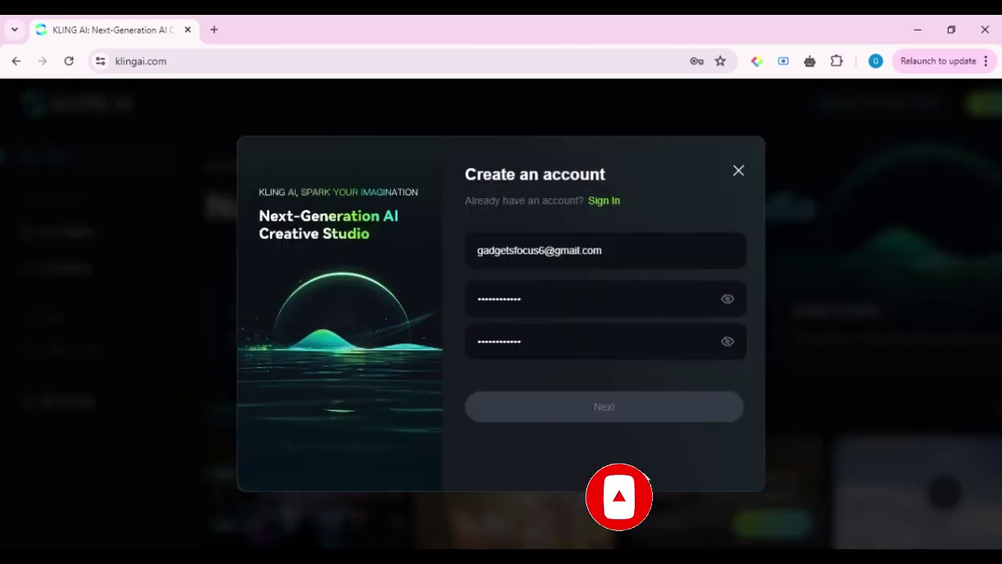
{"action": "left_click", "coordinate": [603, 273]}
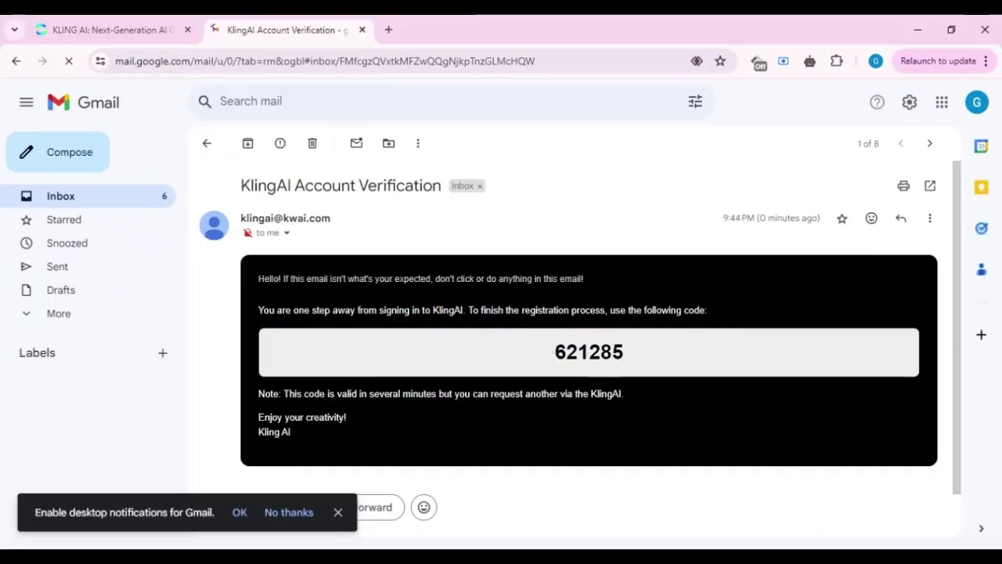
{"action": "left_click_drag", "start_coordinate": [553, 352], "coordinate": [638, 362]}
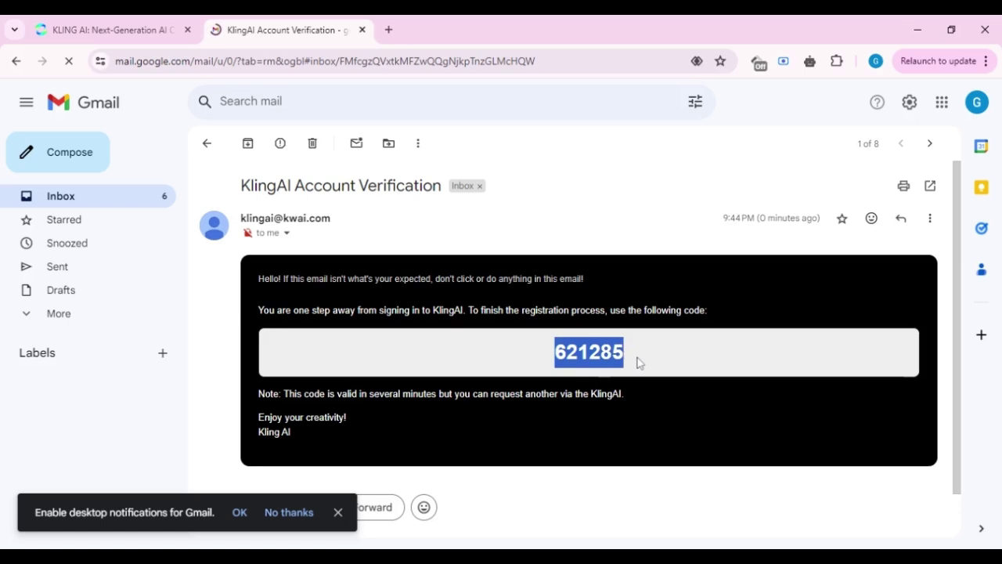
{"action": "left_click", "coordinate": [161, 25]}
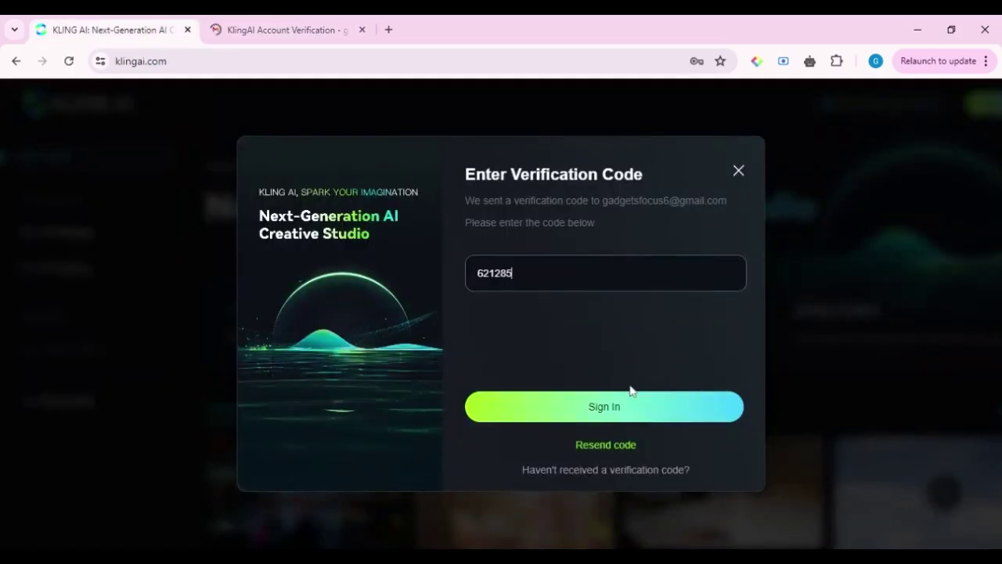
- Submit the pasted verification code to finish sign-up and sign in
{"action": "left_click", "coordinate": [649, 410]}
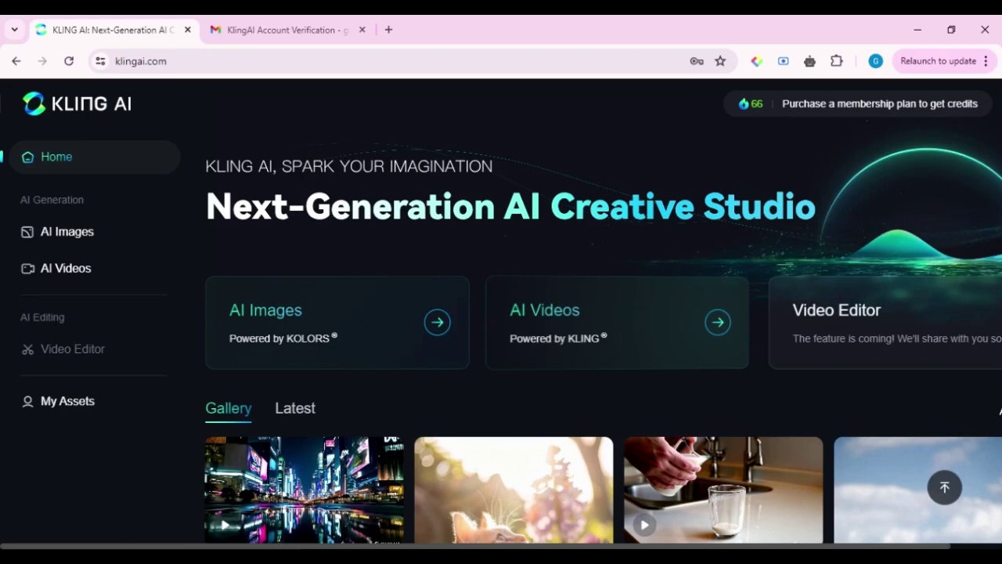
- Generate a text-to-video clip from 'An 8 years old boy playing with puppy at sea side'
{"action": "left_click", "coordinate": [715, 322]}
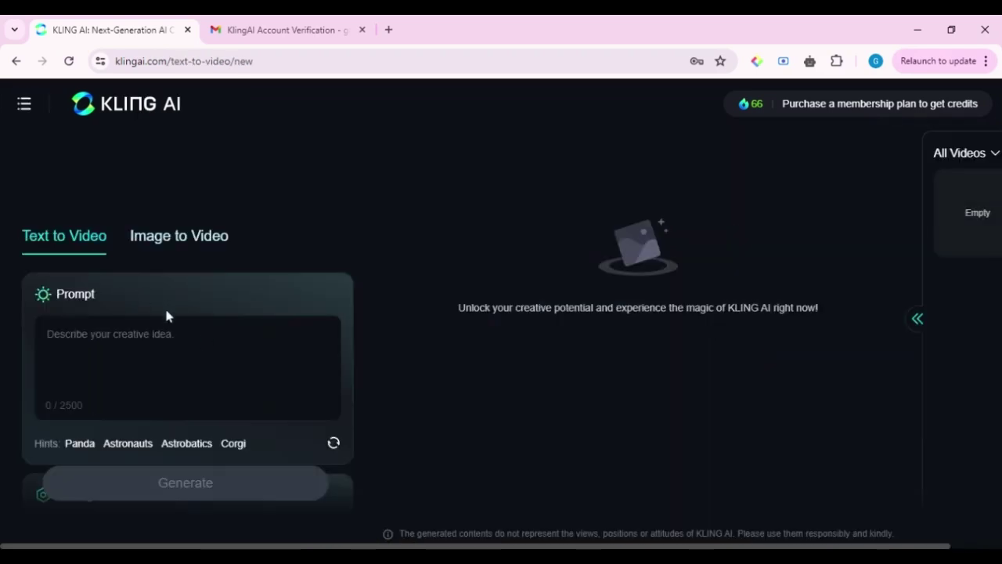
{"action": "left_click", "coordinate": [102, 319]}
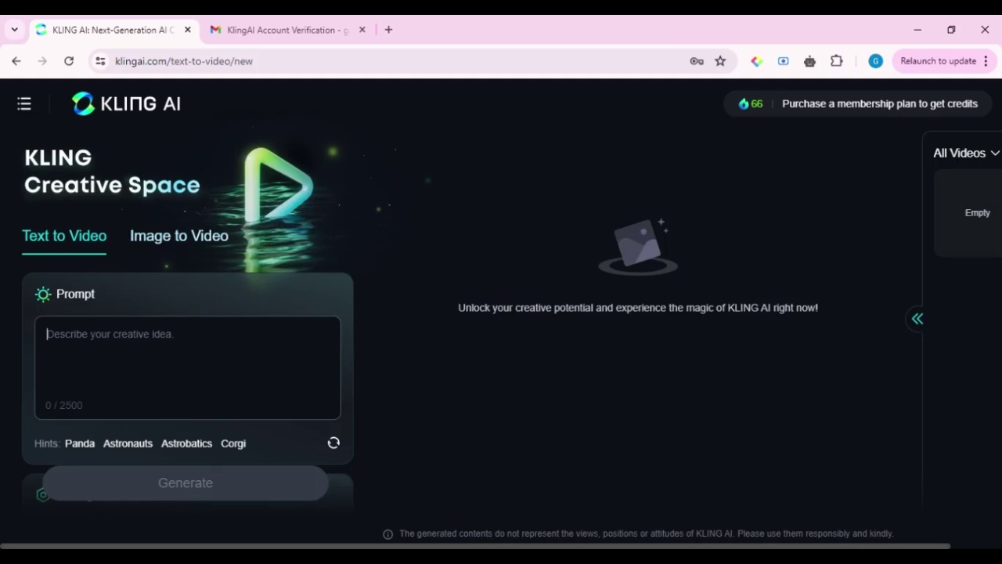
{"action": "type", "text": "AN"}
{"action": "key", "text": "BackSpace"}
{"action": "type", "text": "n"}
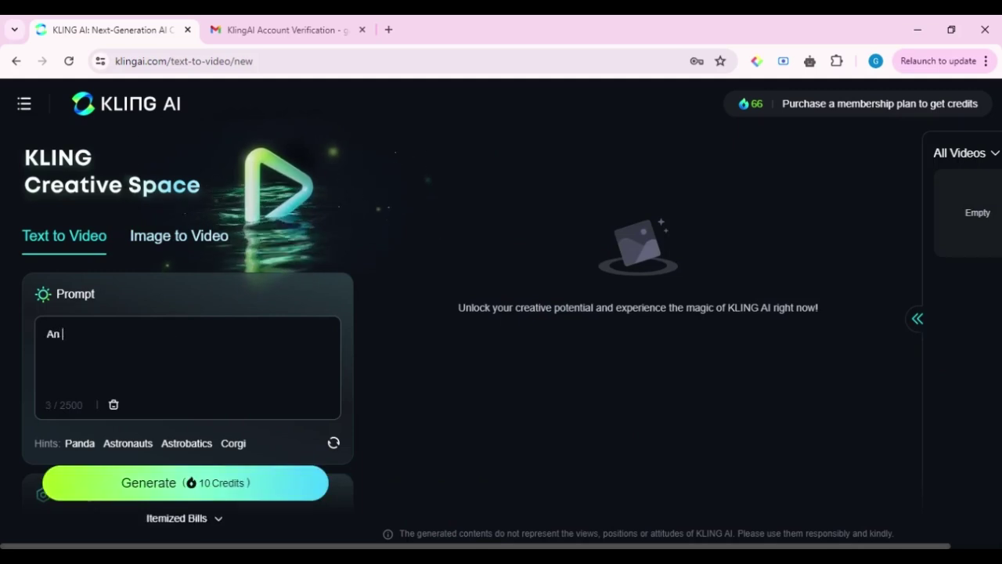
{"action": "type", "text": " 8 yea"}
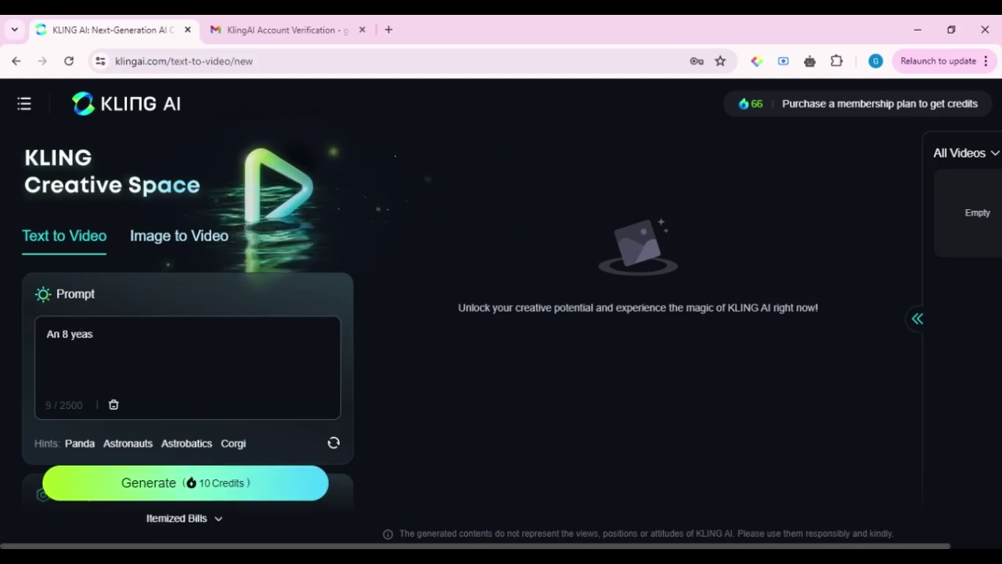
{"action": "type", "text": "rs old boy "}
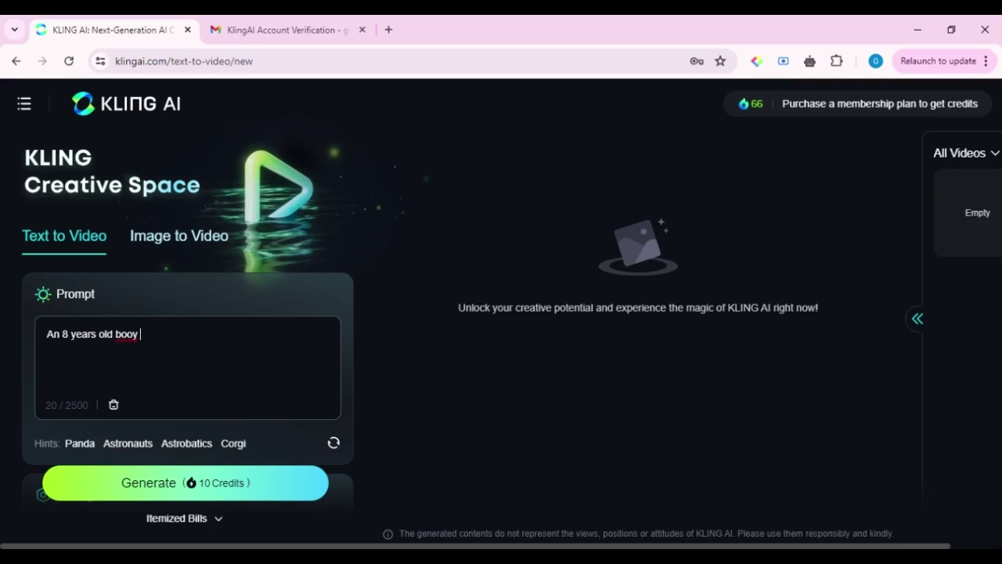
{"action": "type", "text": "playing with pu"}
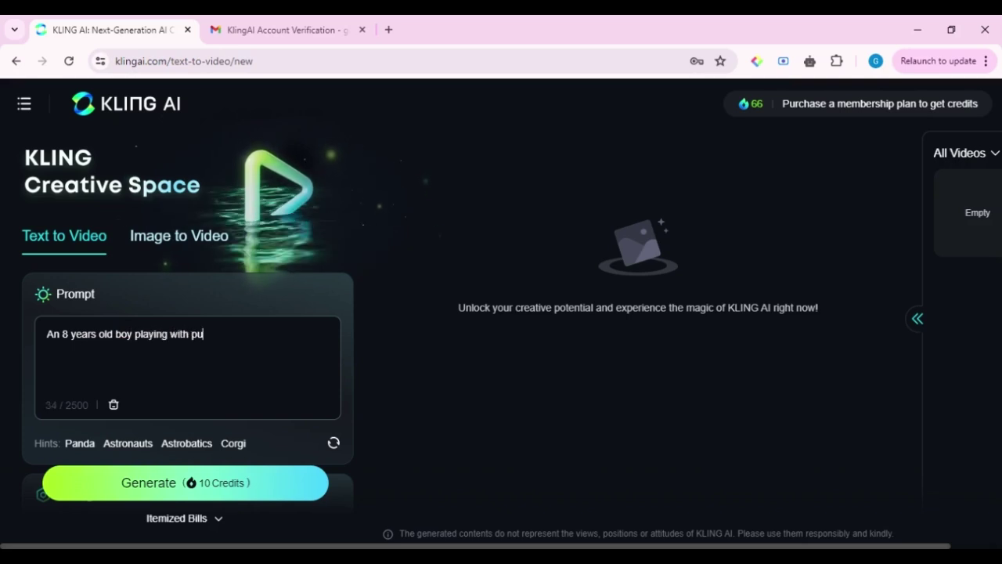
{"action": "type", "text": "ppy at sea side"}
{"action": "left_click", "coordinate": [180, 484]}
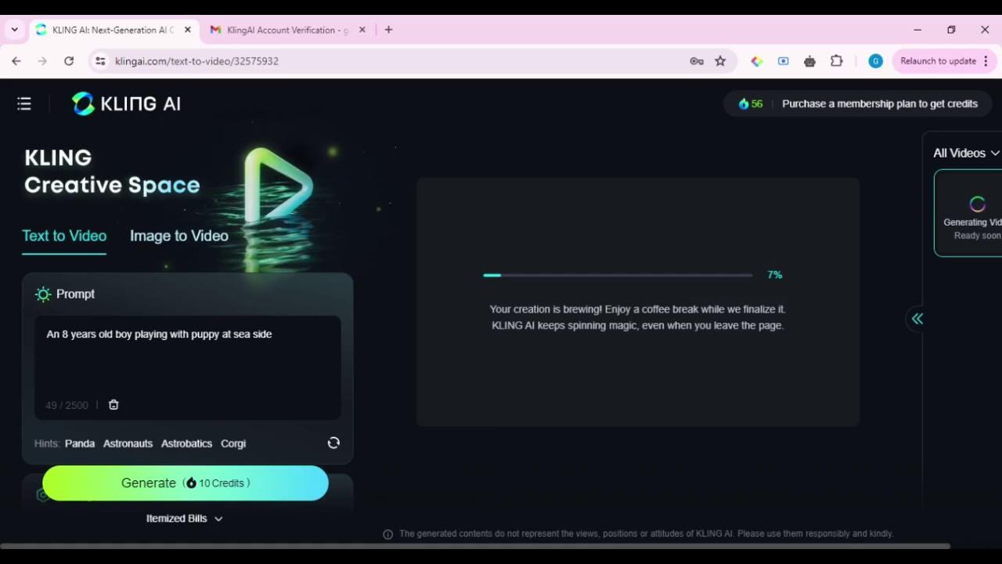
{"action": "key", "text": "ctrl+minus"}
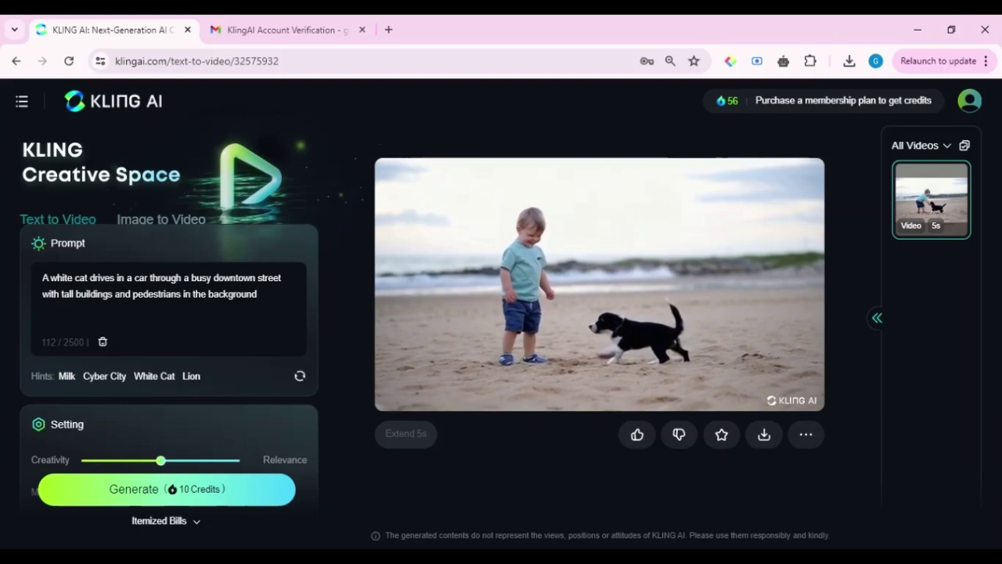
- Adjust the Creativity slider and set the frame ratio to 9:16 portrait
{"action": "scroll", "coordinate": [169, 352], "scroll_direction": "down", "scroll_amount": 2}
{"action": "scroll", "coordinate": [168, 316], "scroll_direction": "down", "scroll_amount": 1}
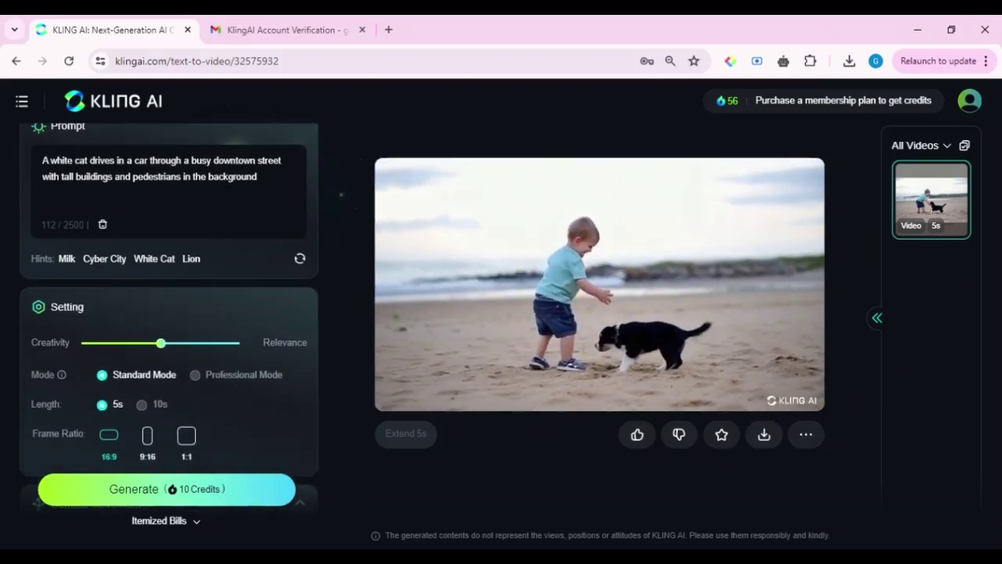
{"action": "scroll", "coordinate": [169, 316], "scroll_direction": "down", "scroll_amount": 1}
{"action": "scroll", "coordinate": [168, 316], "scroll_direction": "down", "scroll_amount": 1}
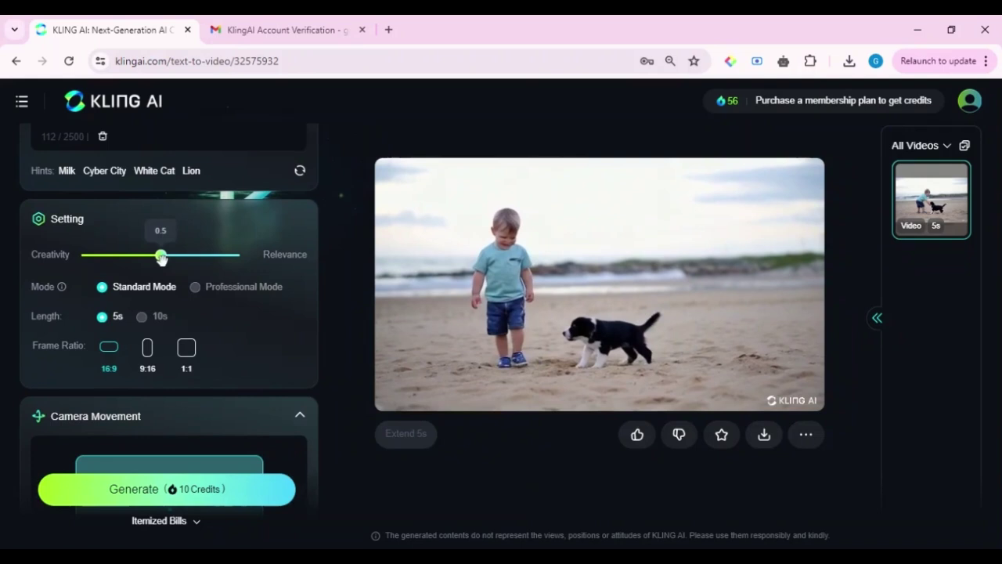
{"action": "left_click_drag", "start_coordinate": [161, 256], "coordinate": [202, 259]}
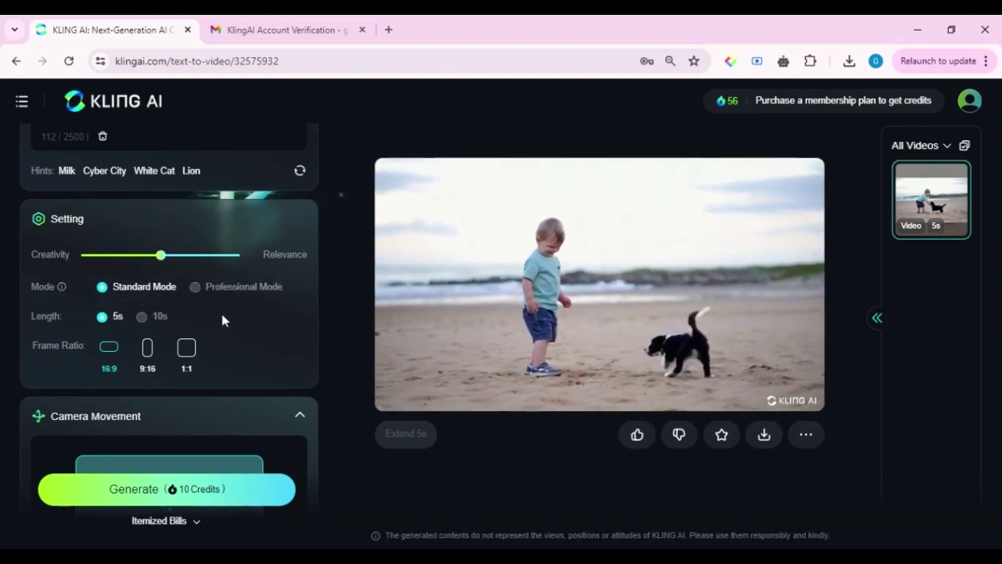
{"action": "mouse_move", "coordinate": [186, 348]}
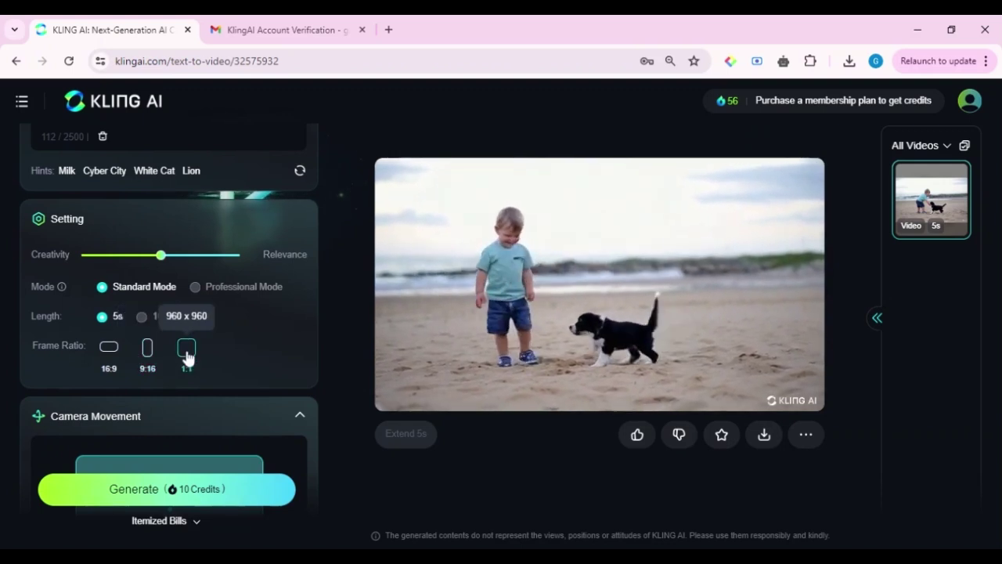
{"action": "left_click", "coordinate": [150, 353]}
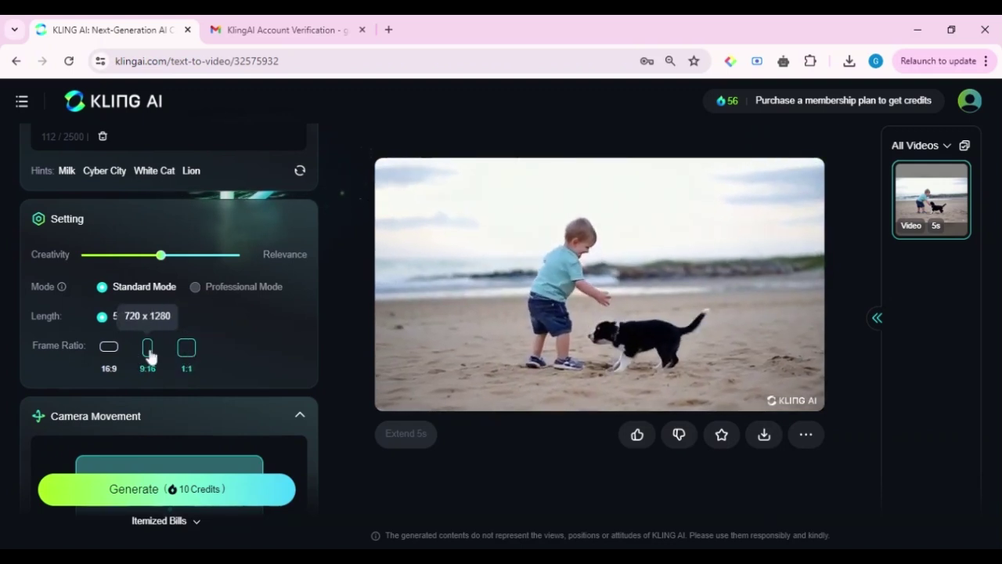
- Set the camera movement type to Roll
{"action": "scroll", "coordinate": [319, 384], "scroll_direction": "down", "scroll_amount": 2}
{"action": "scroll", "coordinate": [320, 383], "scroll_direction": "down", "scroll_amount": 1}
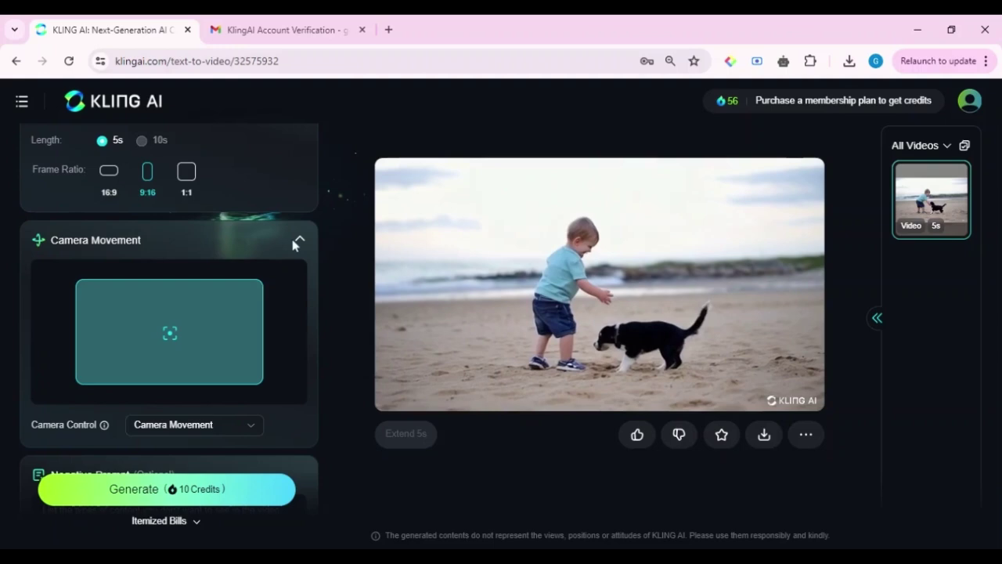
{"action": "left_click", "coordinate": [300, 245]}
{"action": "left_click", "coordinate": [297, 292]}
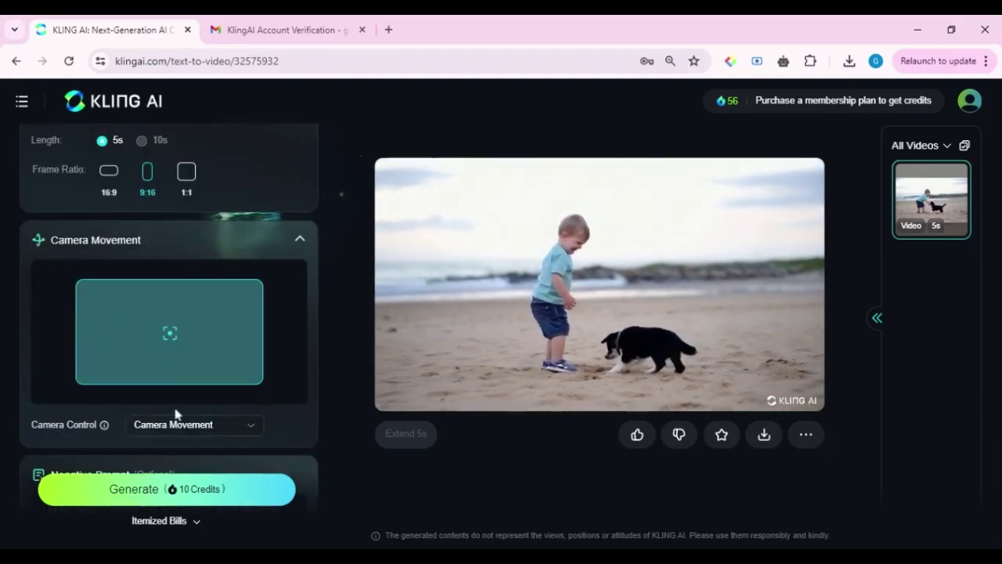
{"action": "left_click", "coordinate": [250, 429]}
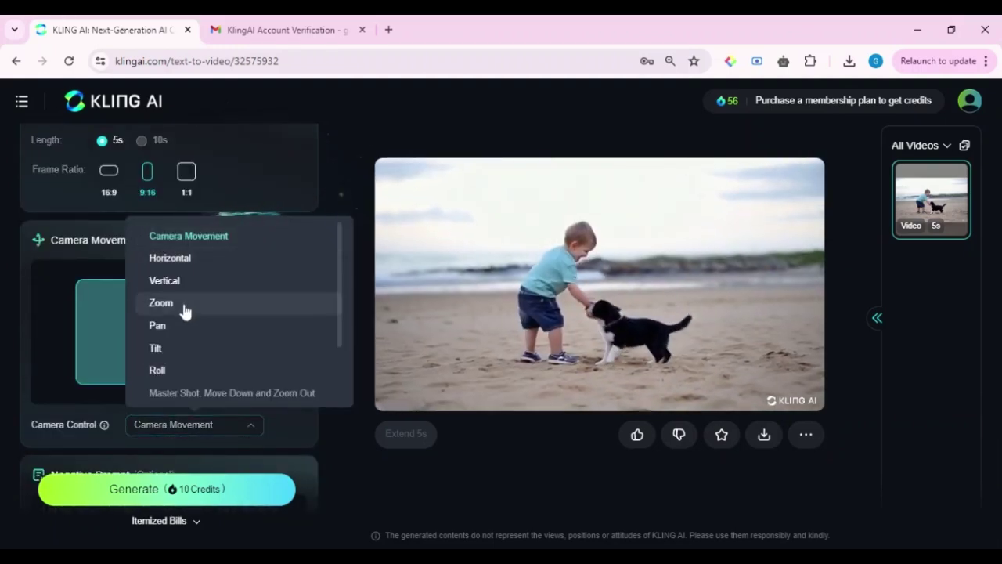
{"action": "left_click", "coordinate": [184, 374]}
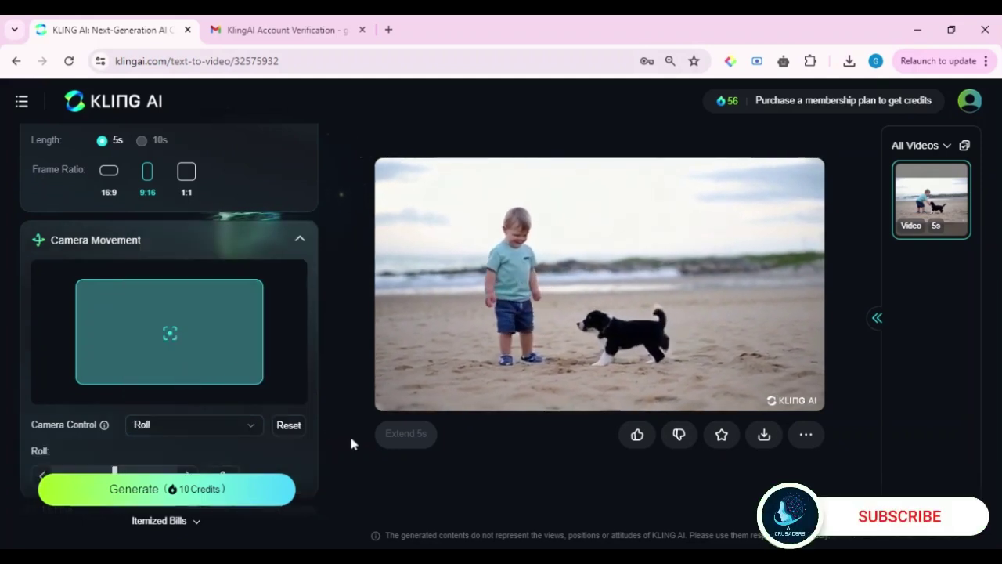
{"action": "key", "text": "Down"}
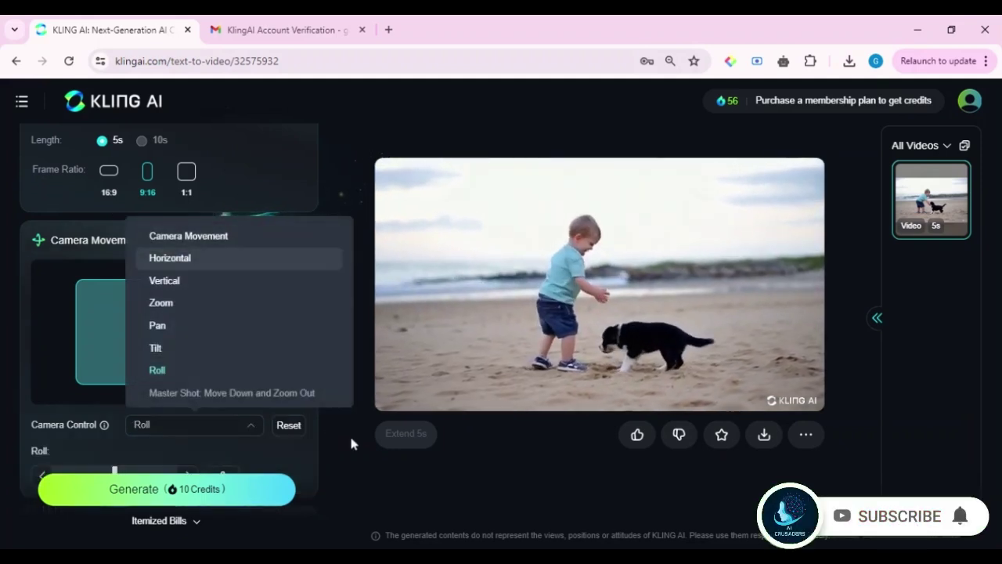
{"action": "left_click", "coordinate": [342, 433]}
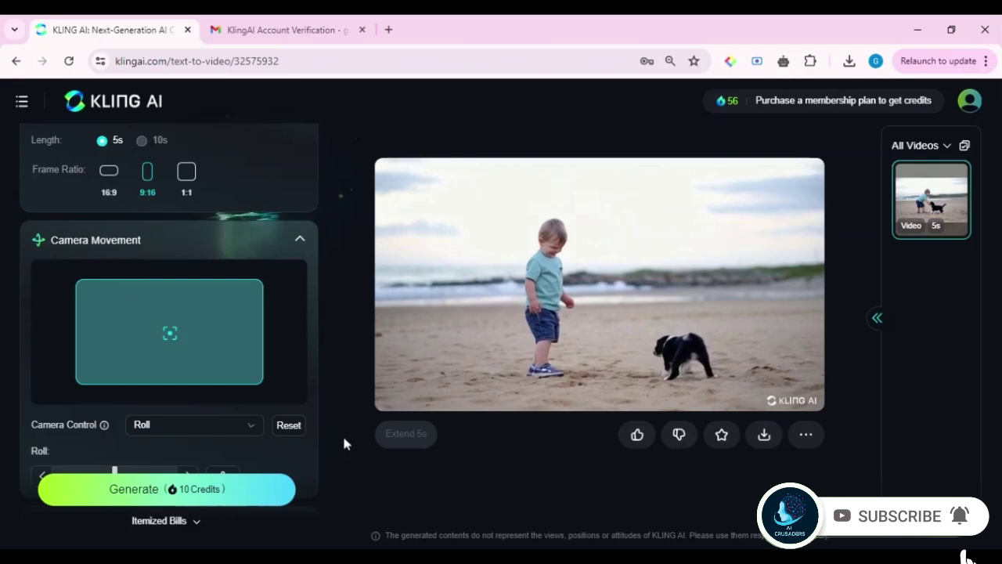
- Enter the negative prompt 'Blur, distortion, logos, double body parts'
{"action": "left_click", "coordinate": [301, 242]}
{"action": "left_click", "coordinate": [168, 400]}
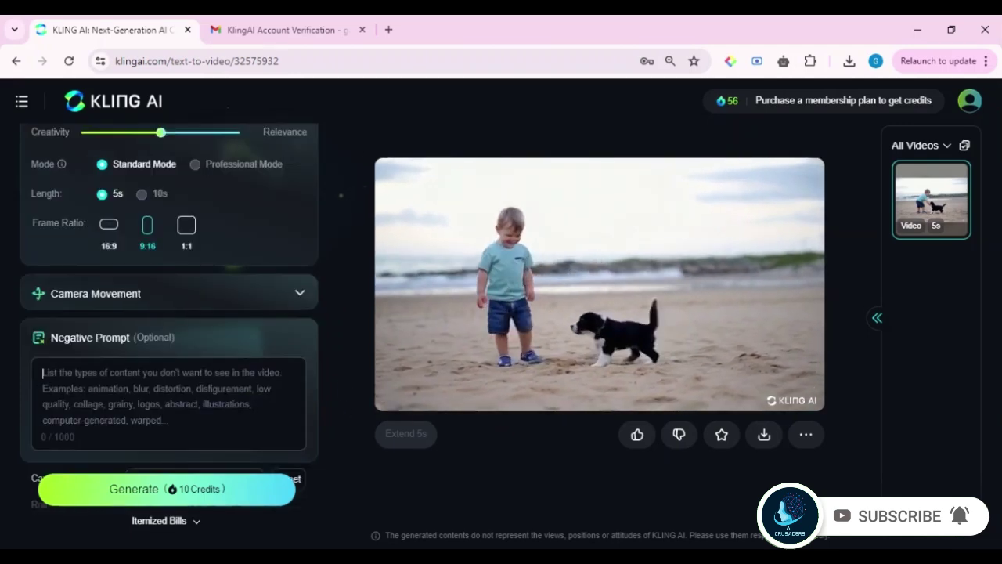
{"action": "type", "text": "Blur, "}
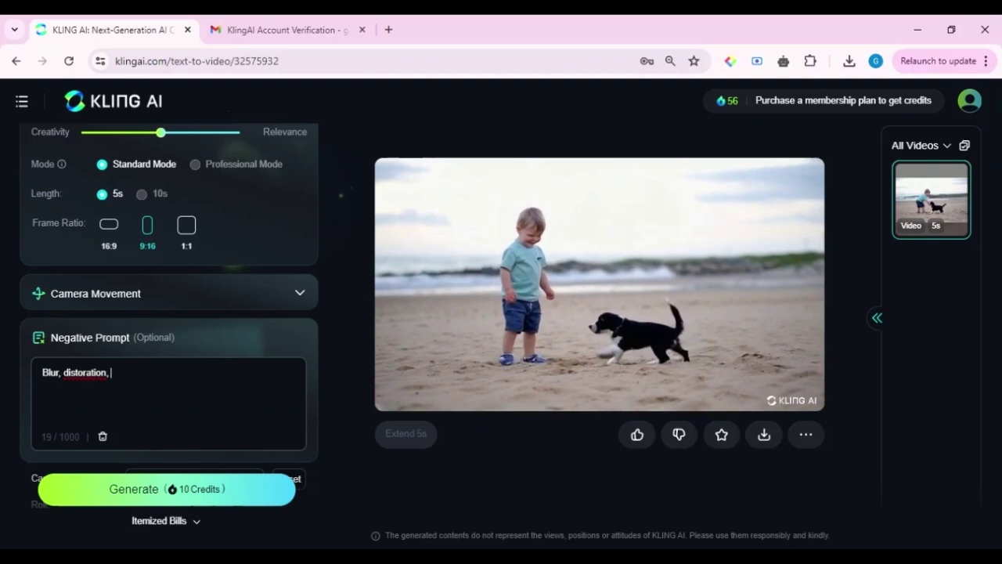
{"action": "type", "text": "distortion"}
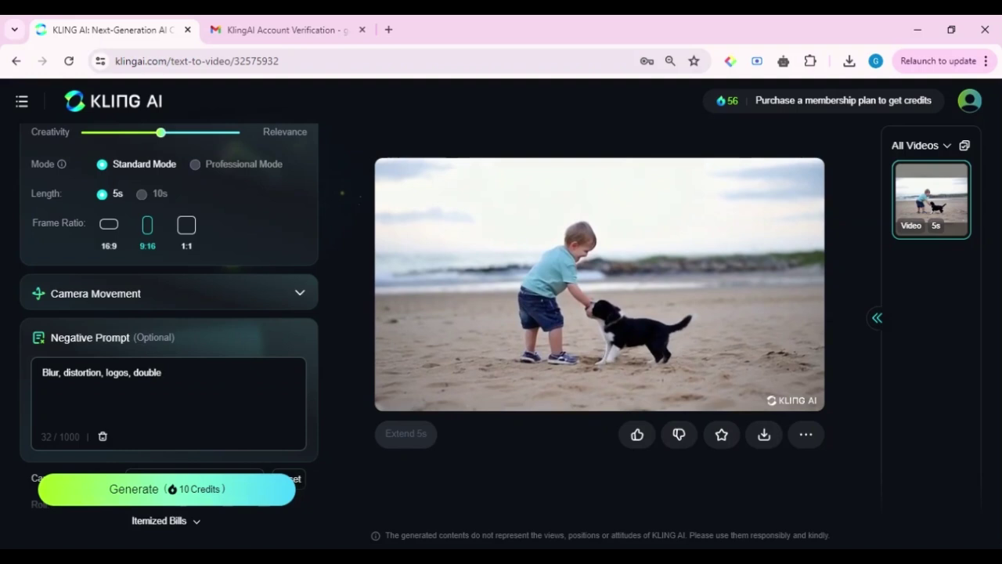
{"action": "type", "text": "ts"}
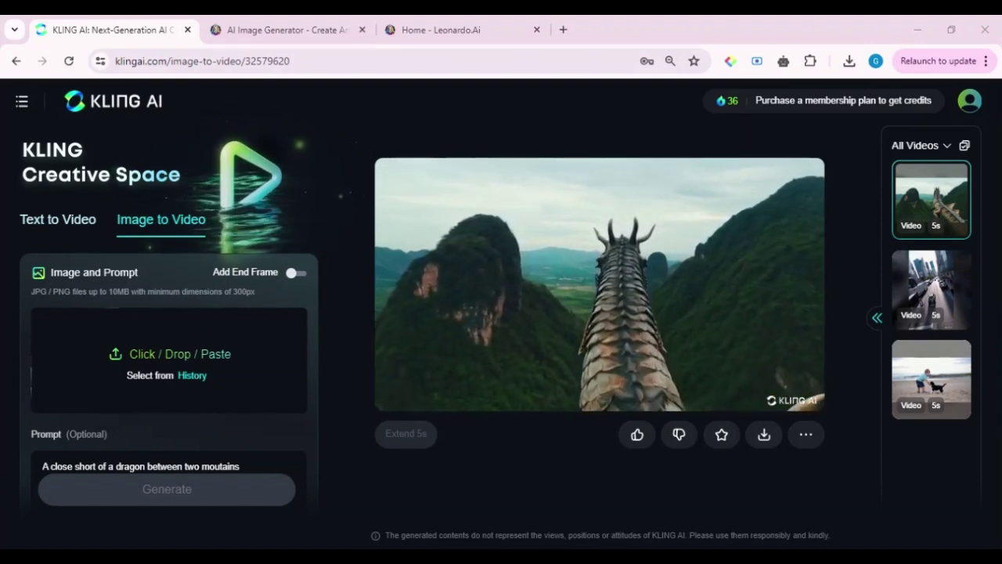
- Paste the dog-on-park-path image and its scene description, then generate the image-to-video clip
{"action": "key", "text": "ctrl+v"}
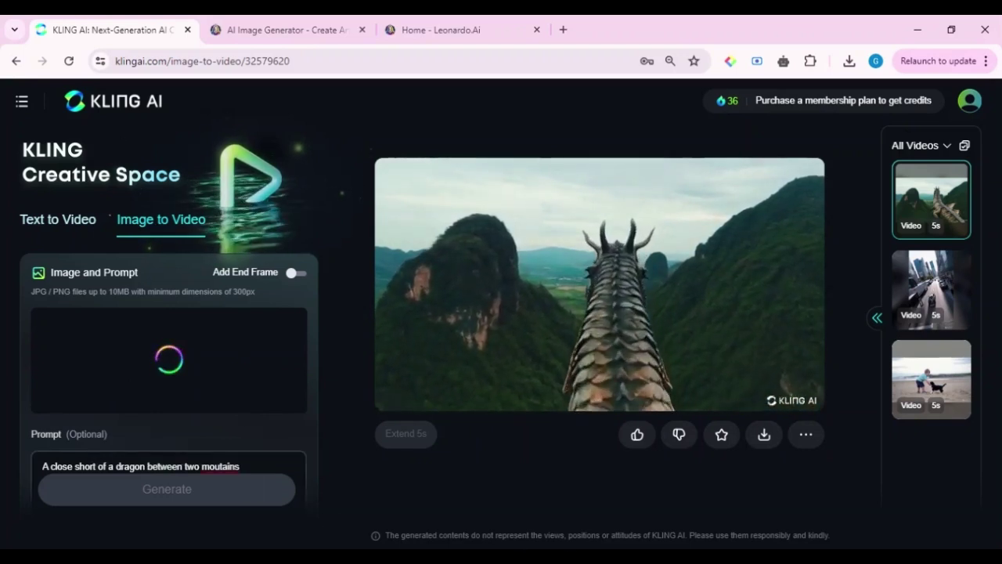
{"action": "key", "text": "BackSpace"}
{"action": "key", "text": "BackSpace"}
{"action": "key", "text": "BackSpace"}
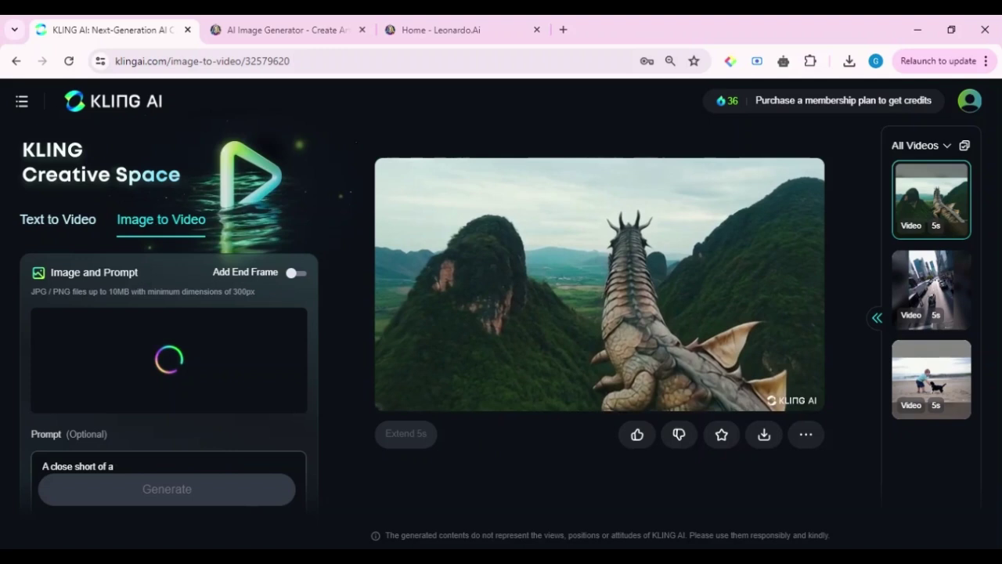
{"action": "key", "text": "ctrl+v"}
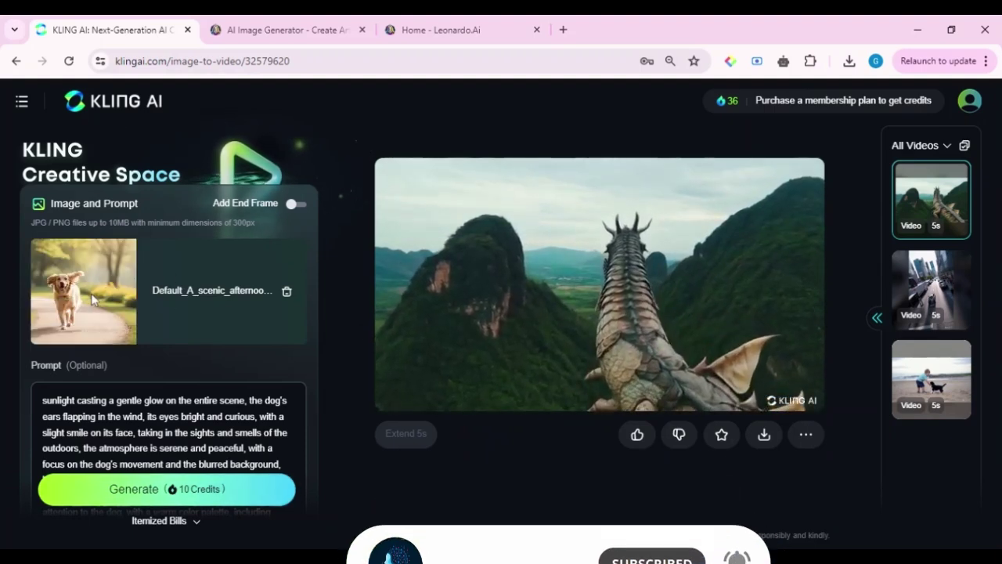
{"action": "left_click", "coordinate": [106, 499]}
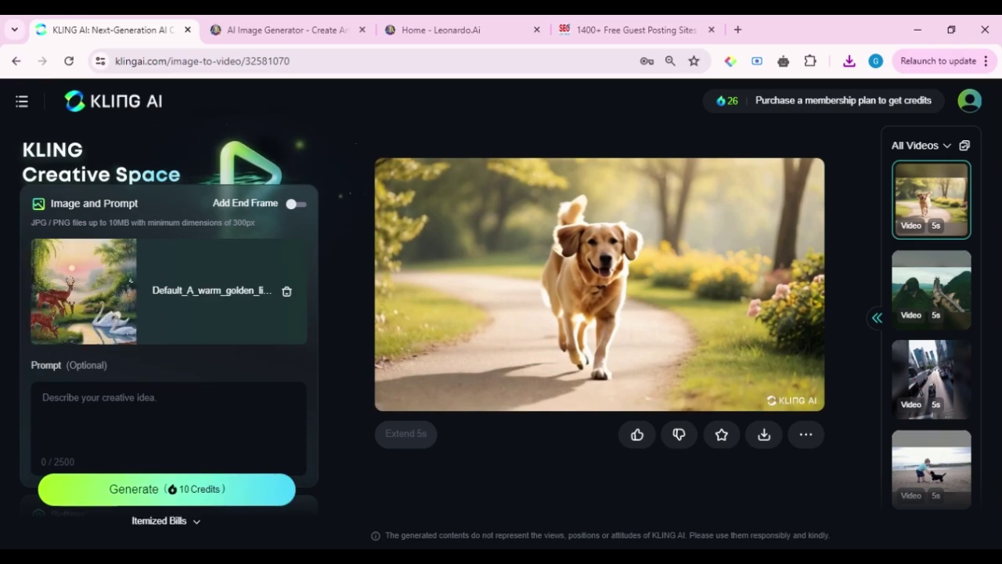
- Generate the deer-and-swans portrait video and download it
{"action": "left_click", "coordinate": [134, 489]}
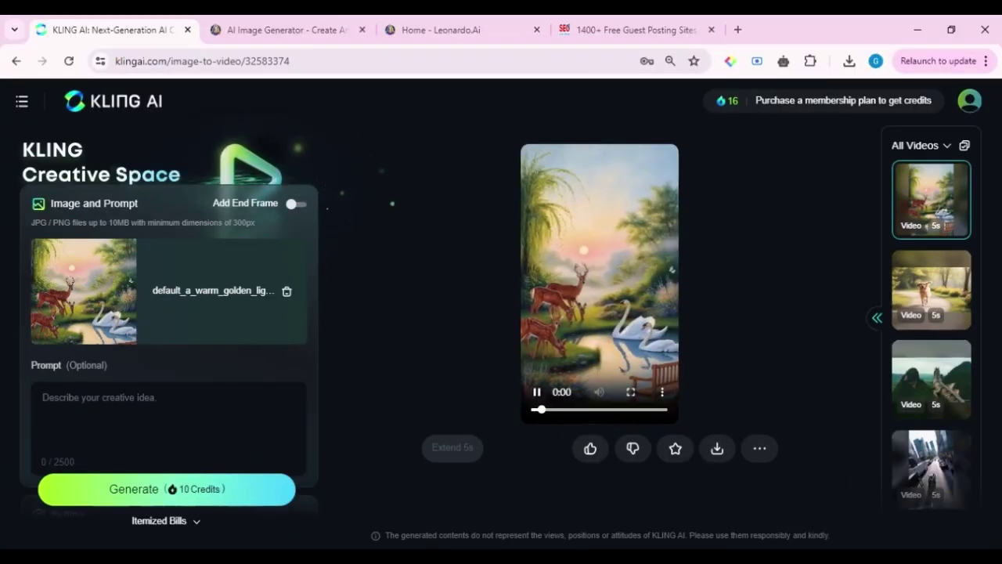
{"action": "left_click", "coordinate": [717, 448]}
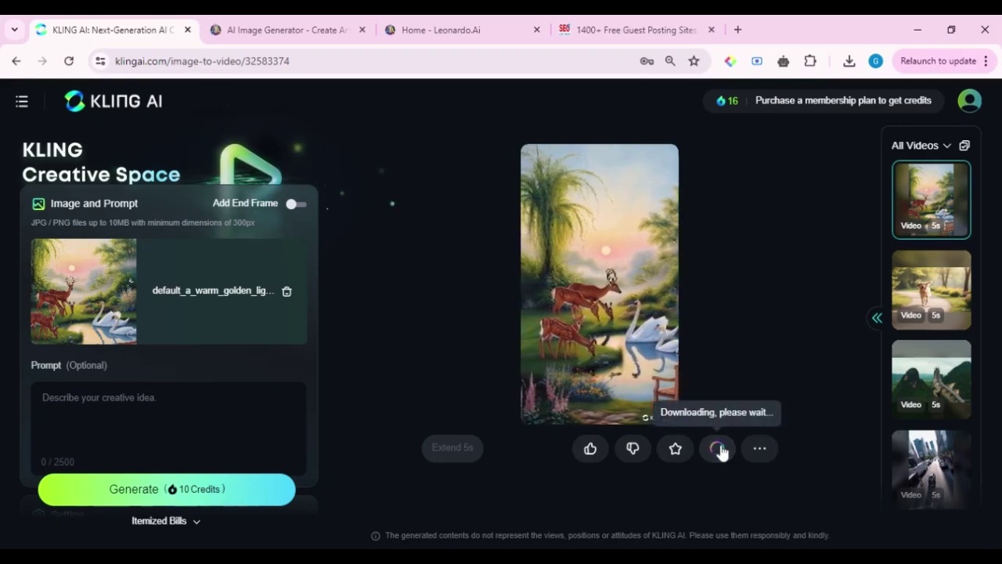